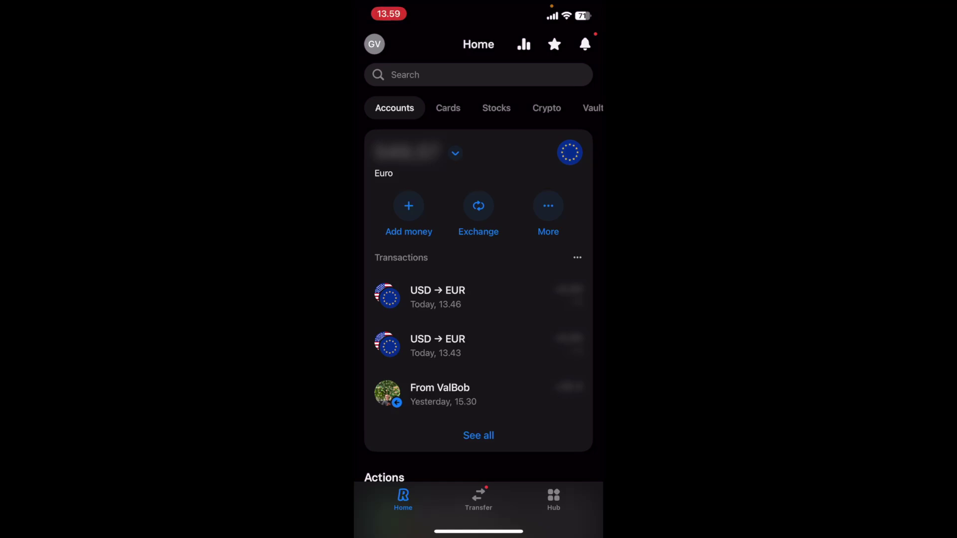
Step: Show the Cards list with the disposable, TikTok Ads and Standard cards
left_click(447, 107)
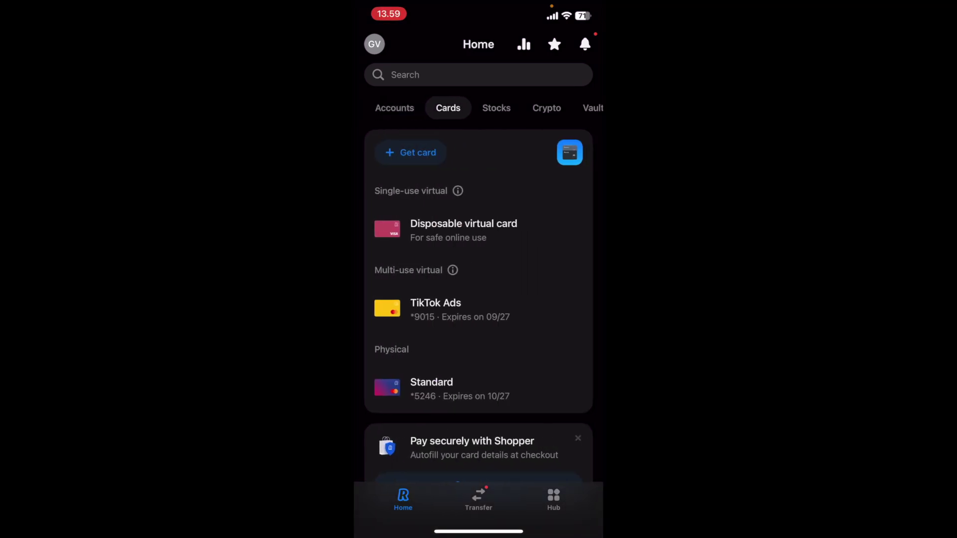
Step: Request a free green virtual card
left_click(411, 153)
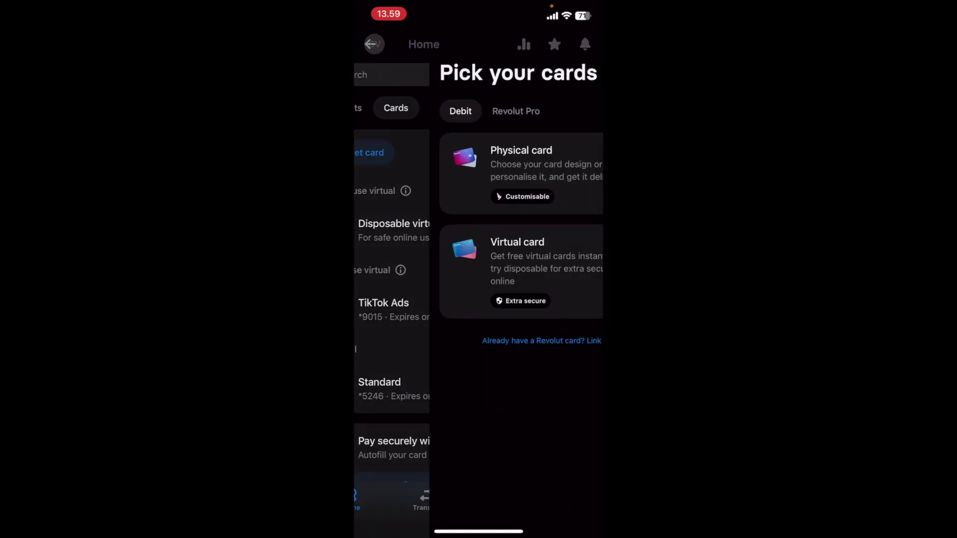
left_click(479, 266)
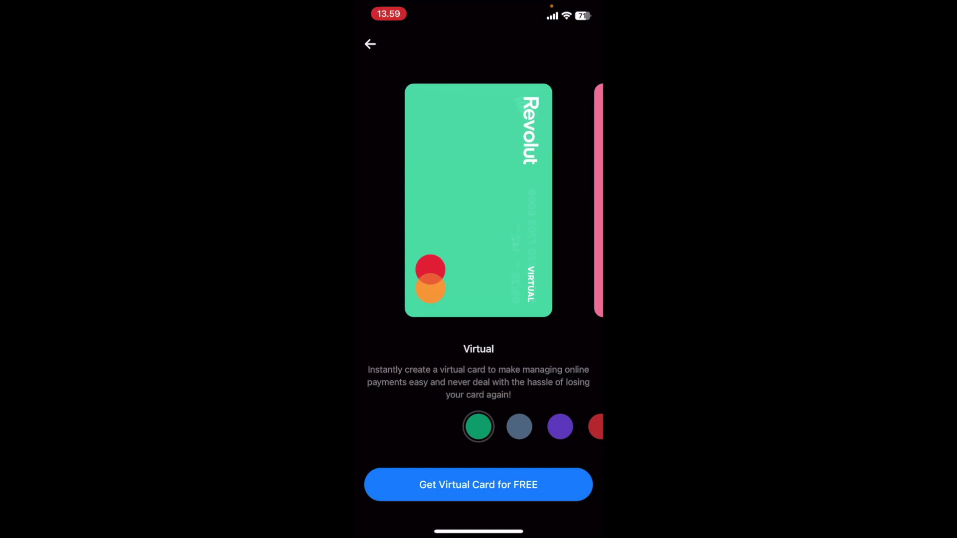
left_click(478, 485)
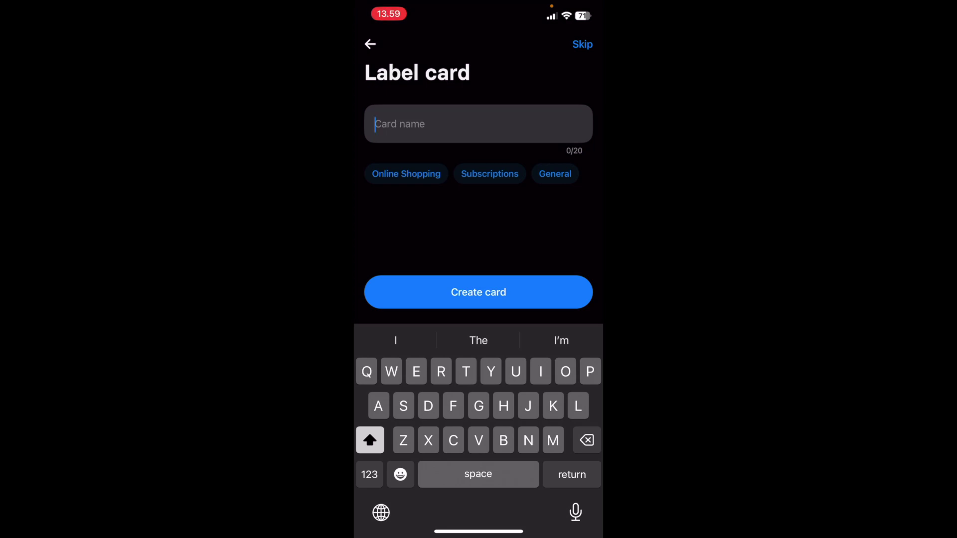
type("Test car")
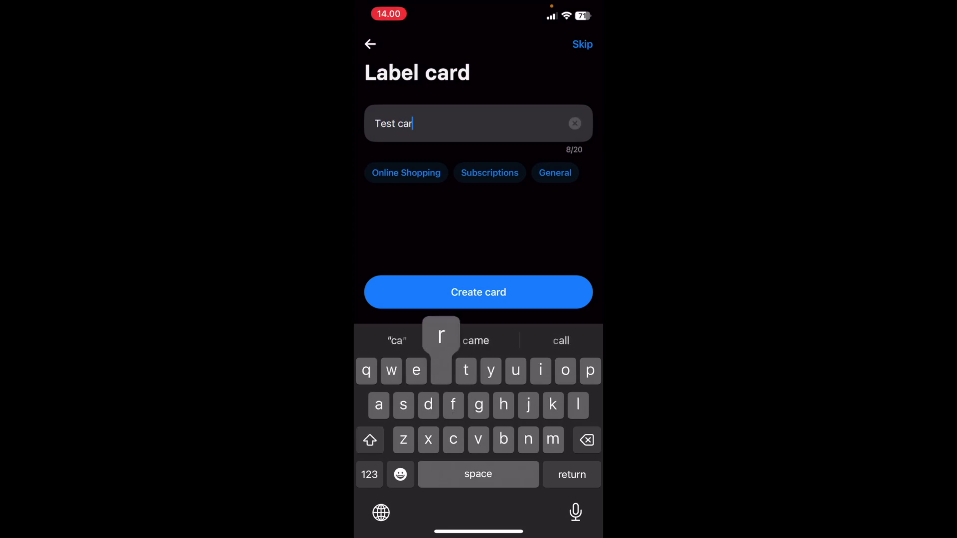
type("d")
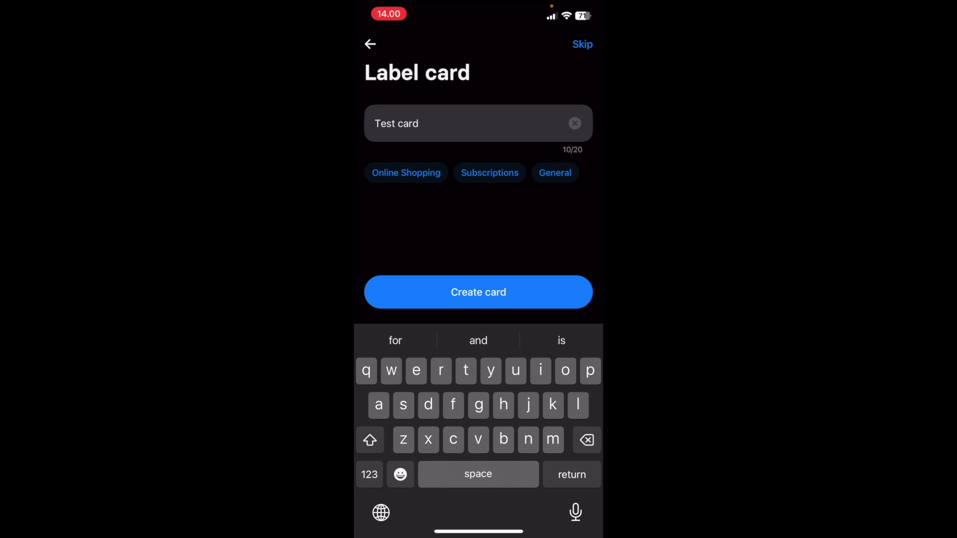
Step: Create the green multi-use virtual card named 'Test card'
left_click(479, 292)
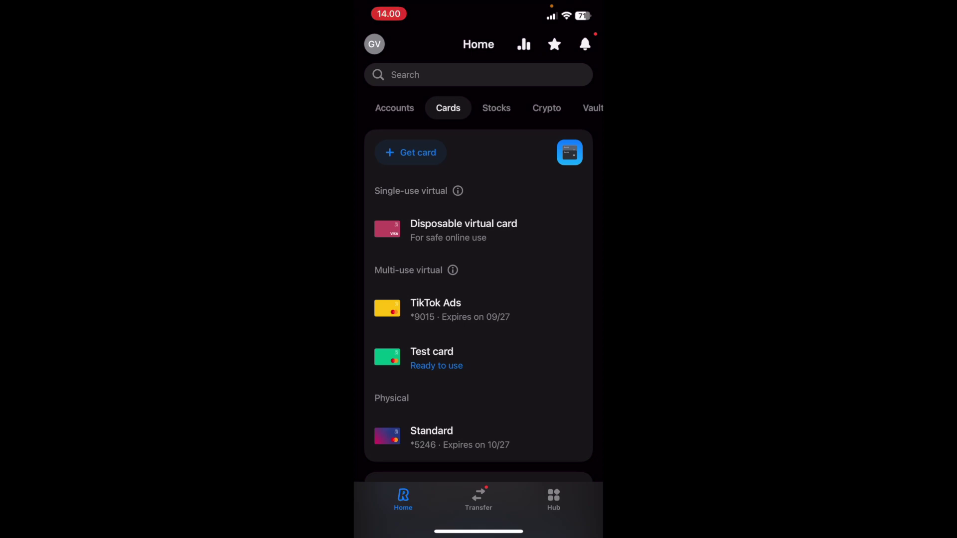
Step: Open the details of the Test card ending in 8544
left_click(432, 358)
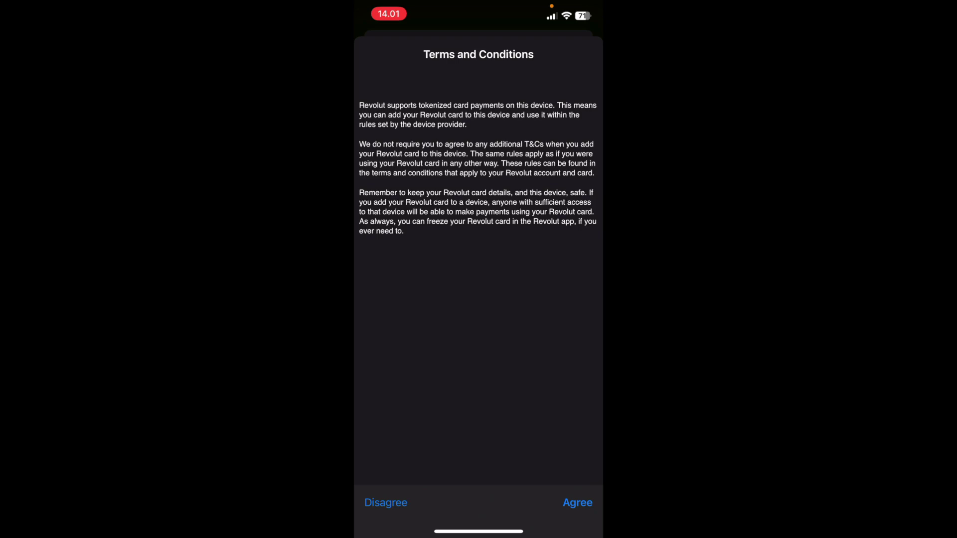
Step: Agree to the issuer's terms for adding the Test card to Apple Wallet
left_click(577, 503)
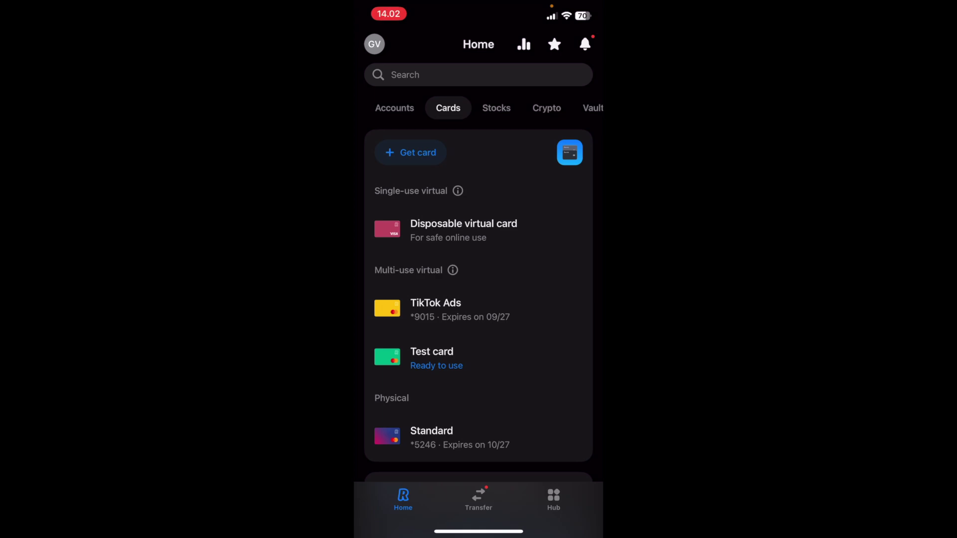
Step: Go back to the Euro account overview on the Accounts tab
left_click(394, 107)
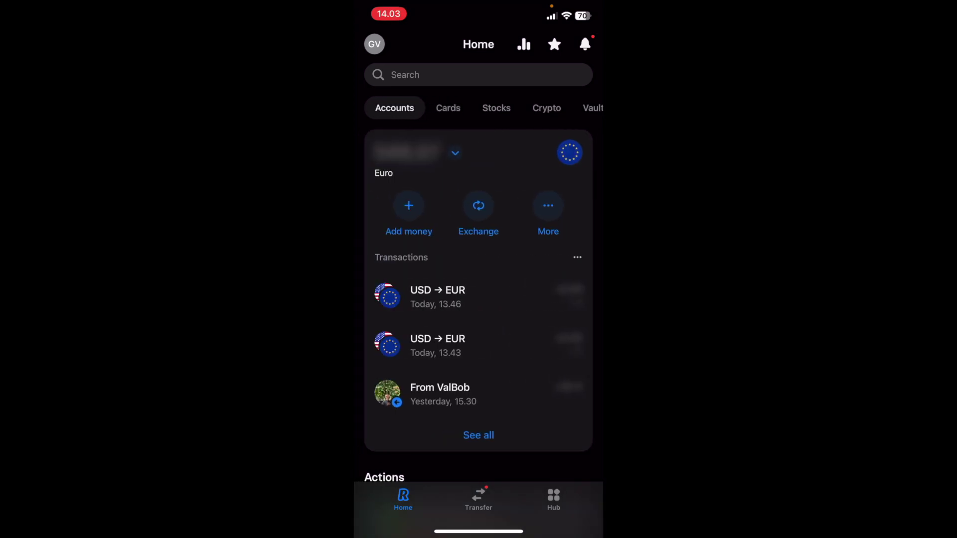